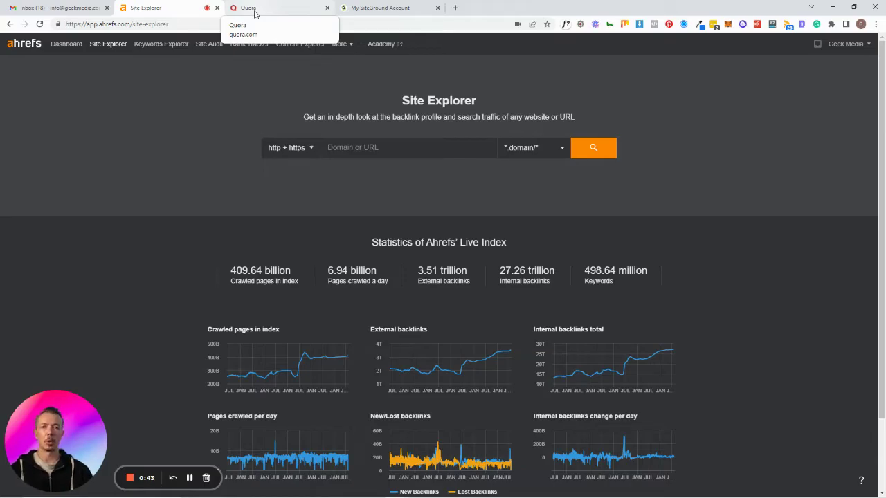
left_click(253, 10)
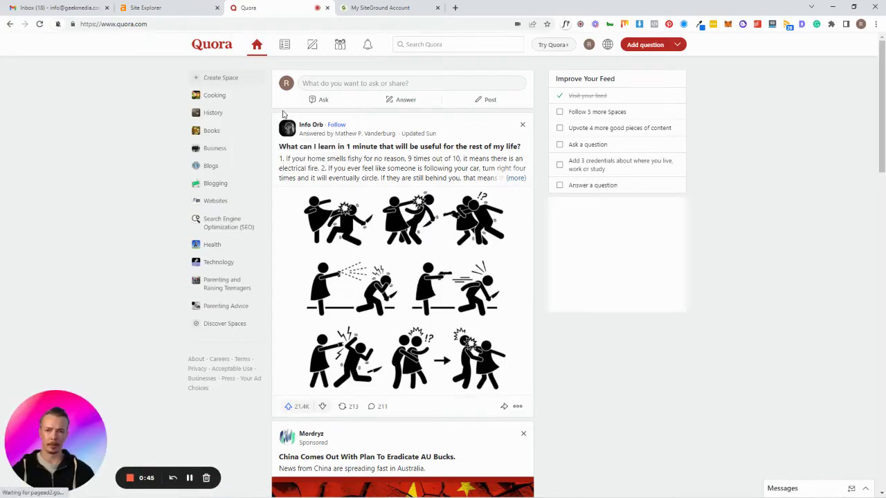
left_click(116, 25)
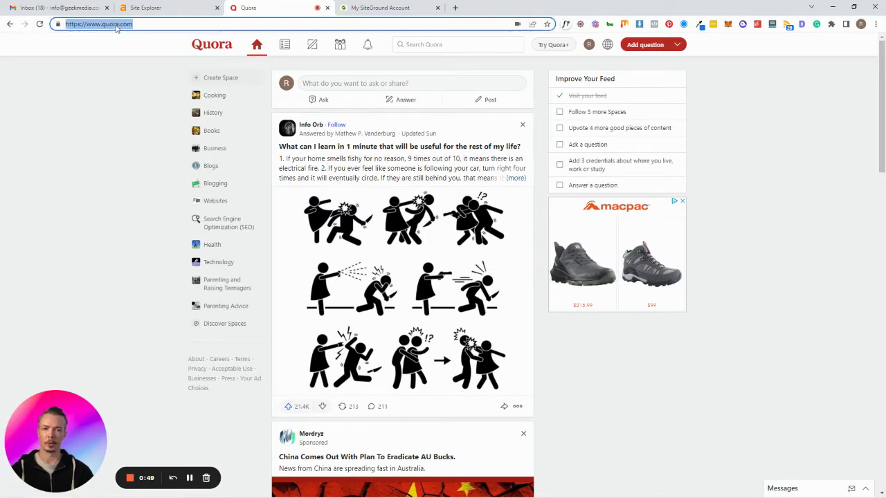
left_click(114, 97)
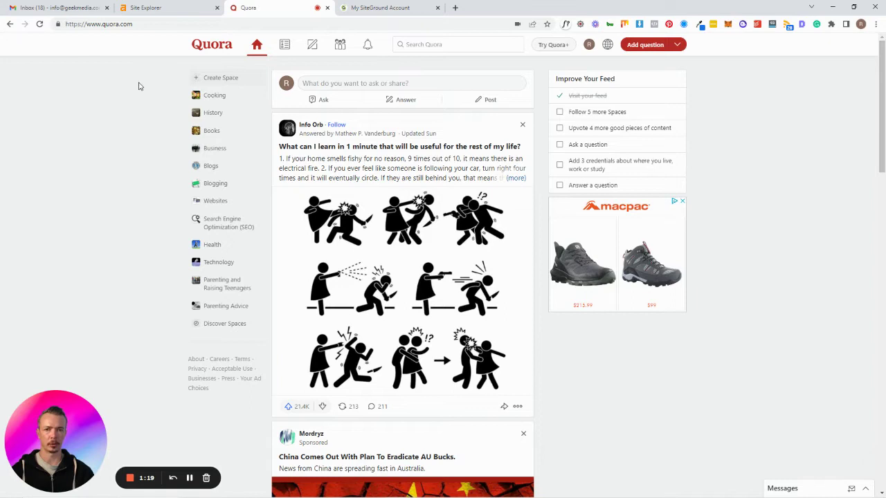
left_click(135, 24)
key("ctrl+c")
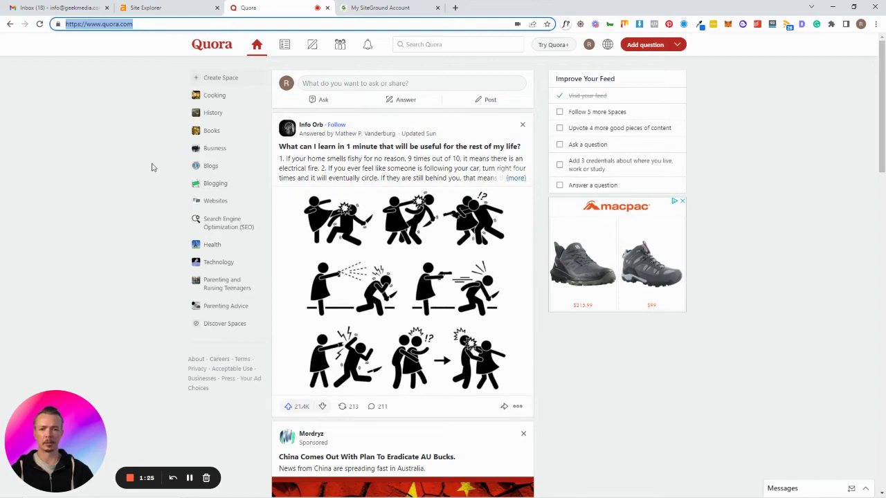
left_click(149, 8)
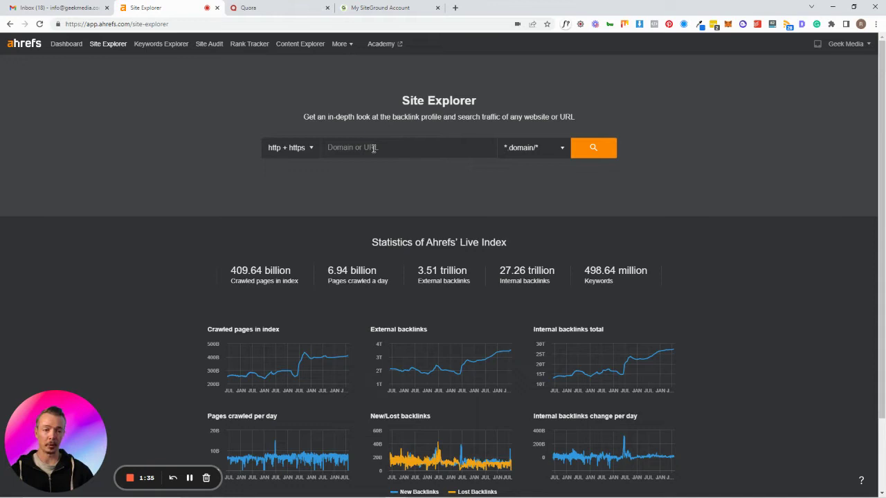
key("ctrl+v")
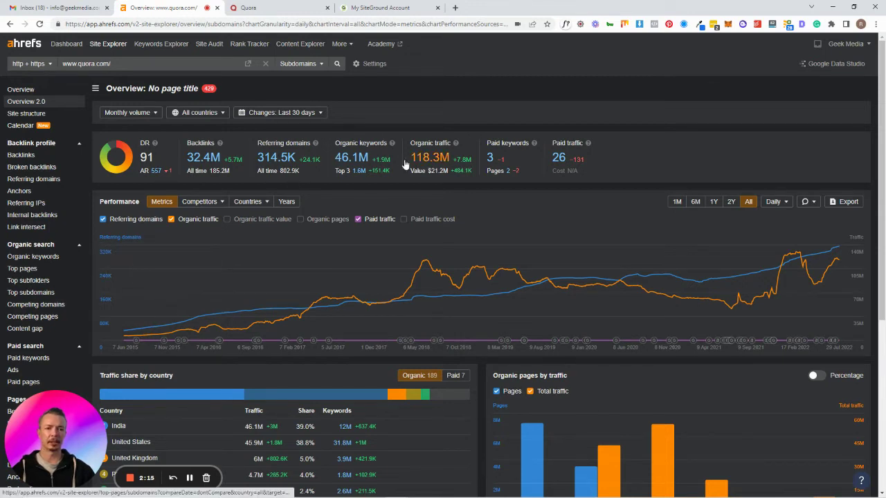
- Open quora.com's Organic keywords report and filter it to keywords containing 'Guitar' (3,672)
left_click(49, 264)
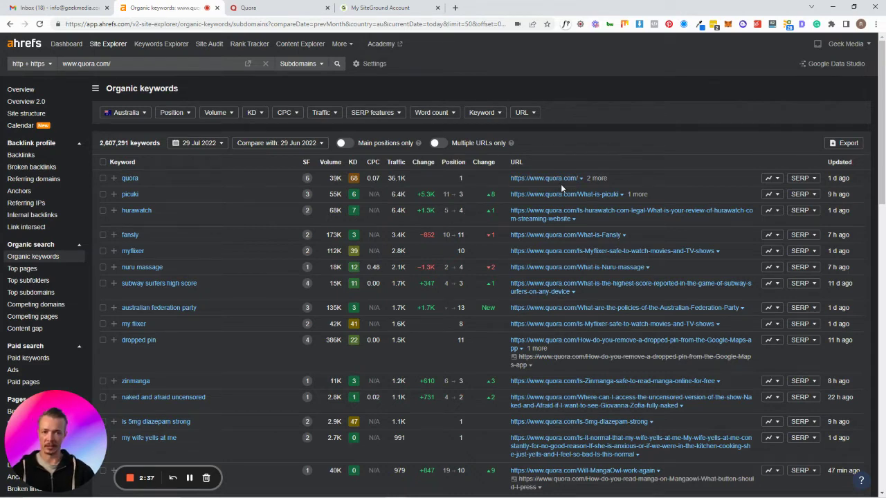
left_click(484, 113)
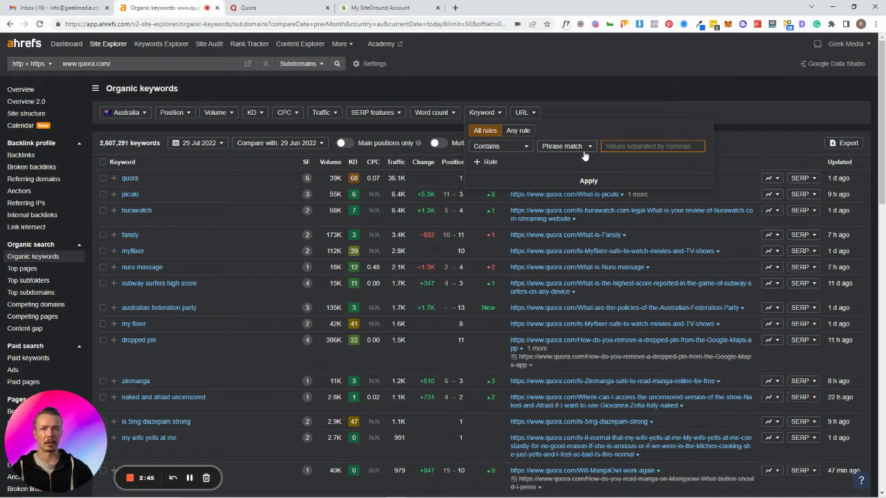
type("Guitar")
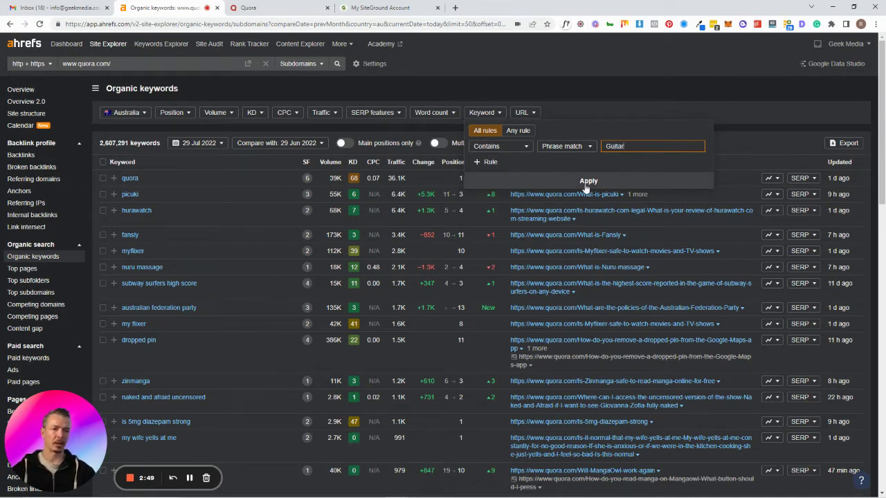
left_click(585, 187)
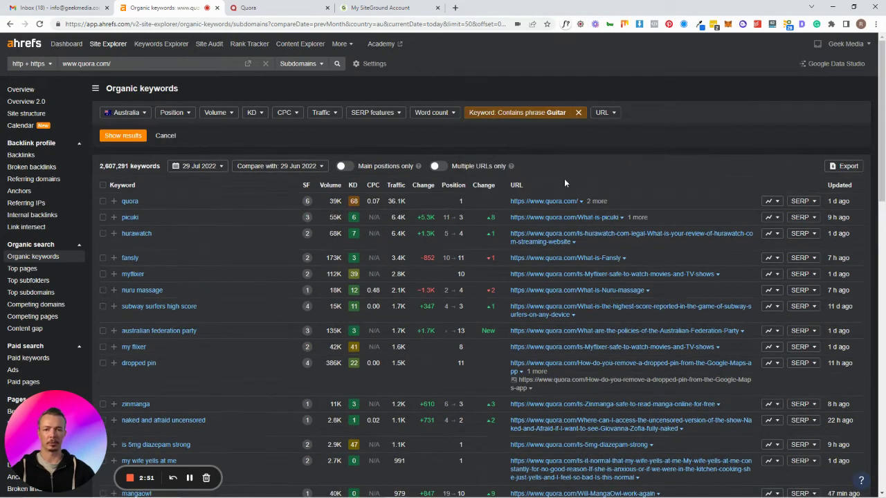
left_click(111, 141)
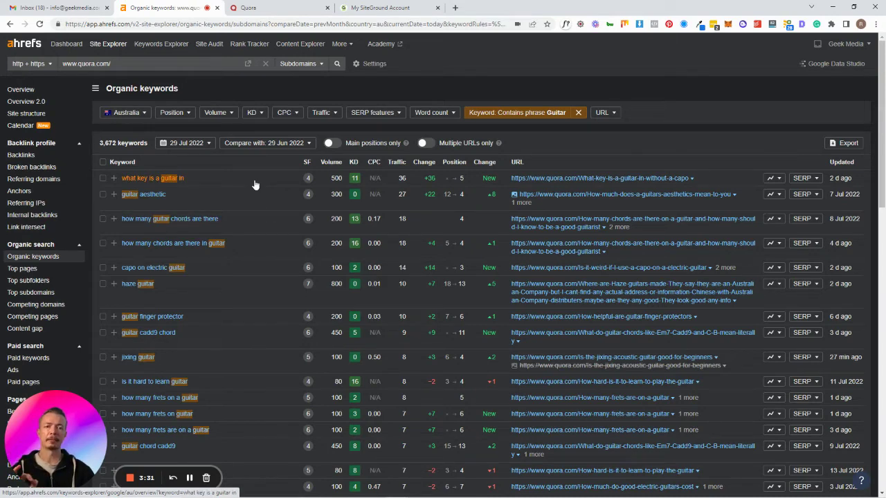
- Set the KD filter from 0 to 1, narrowing the Guitar keywords to 581
left_click(261, 116)
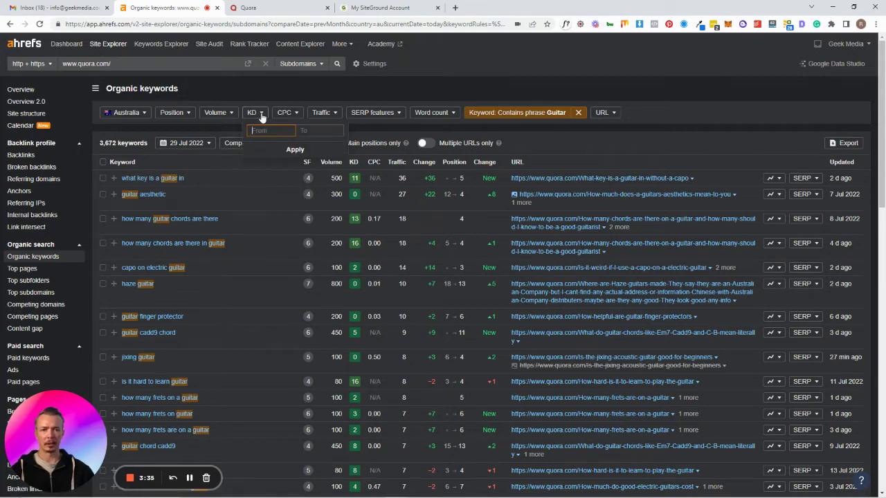
type("0")
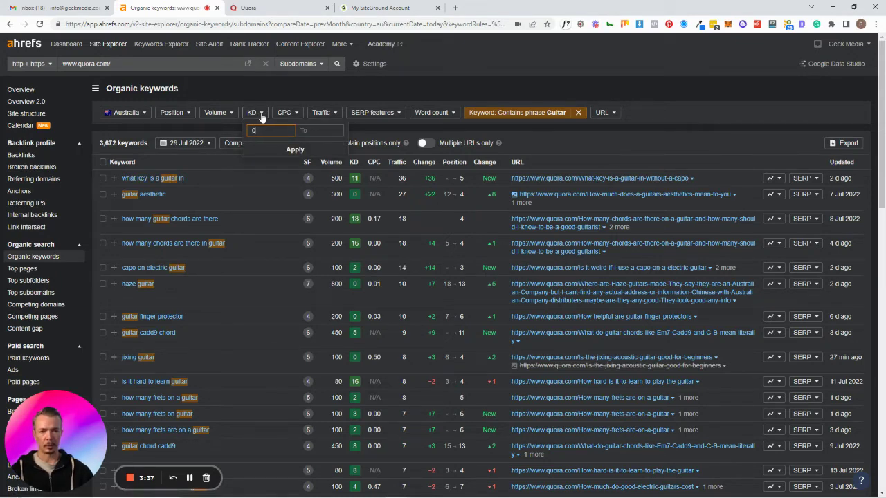
left_click(317, 133)
type("1")
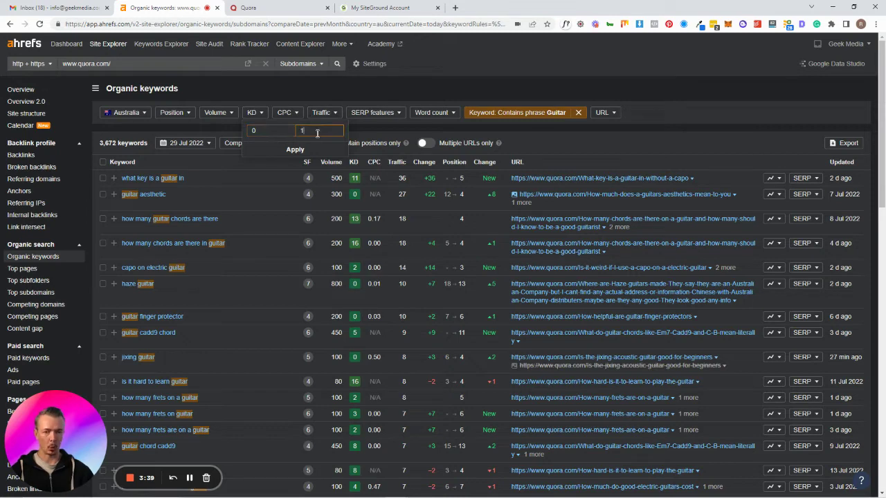
left_click(309, 148)
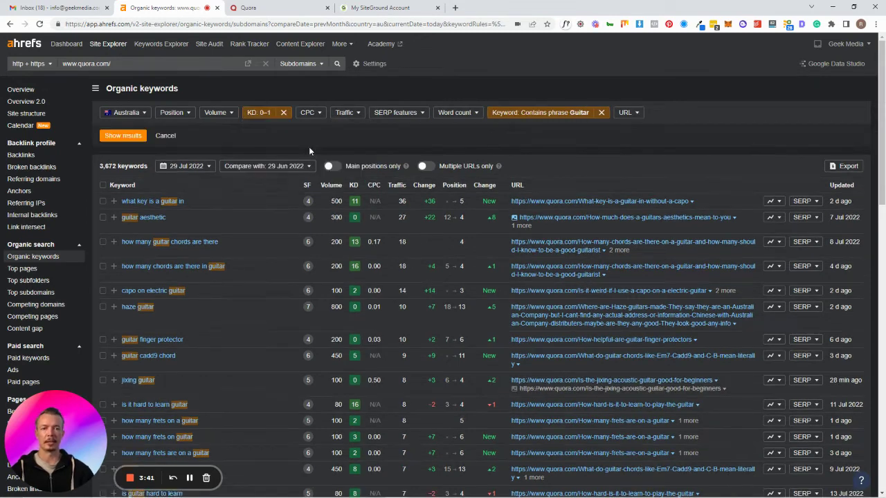
left_click(124, 136)
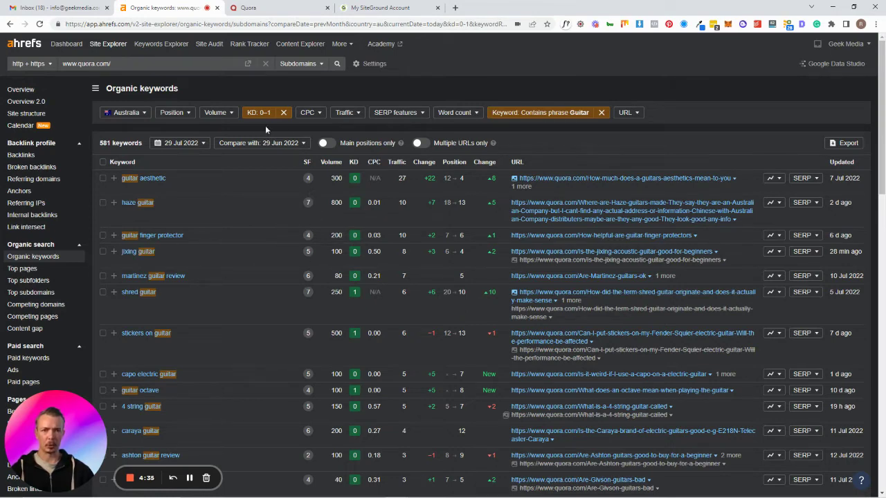
- Filter to volume 50 or more (386 keywords) and sort by Volume, highest first
left_click(230, 116)
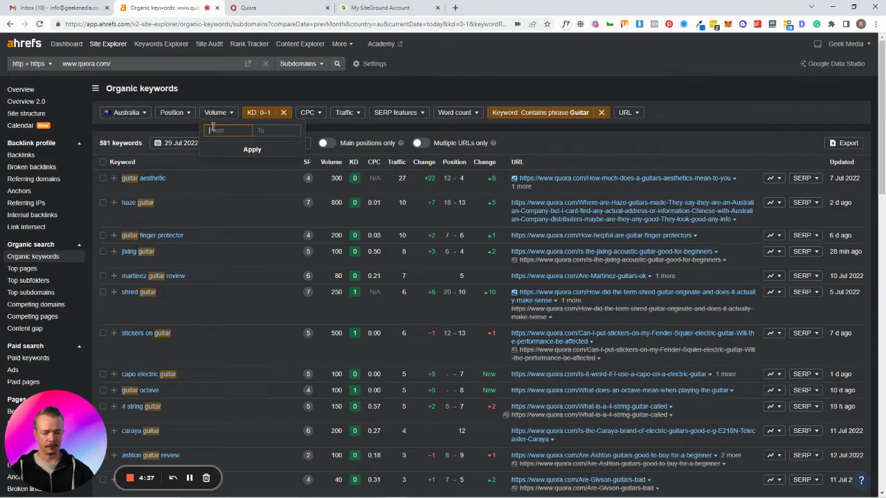
type("50")
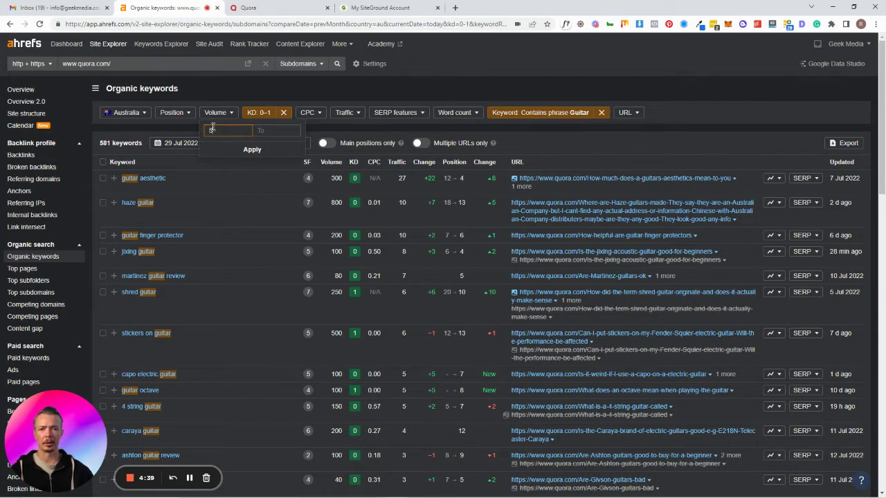
left_click(250, 150)
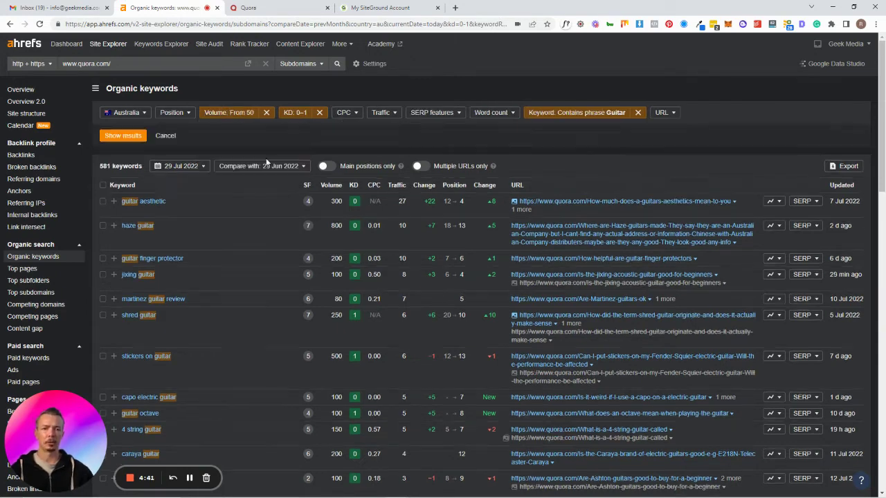
left_click(134, 138)
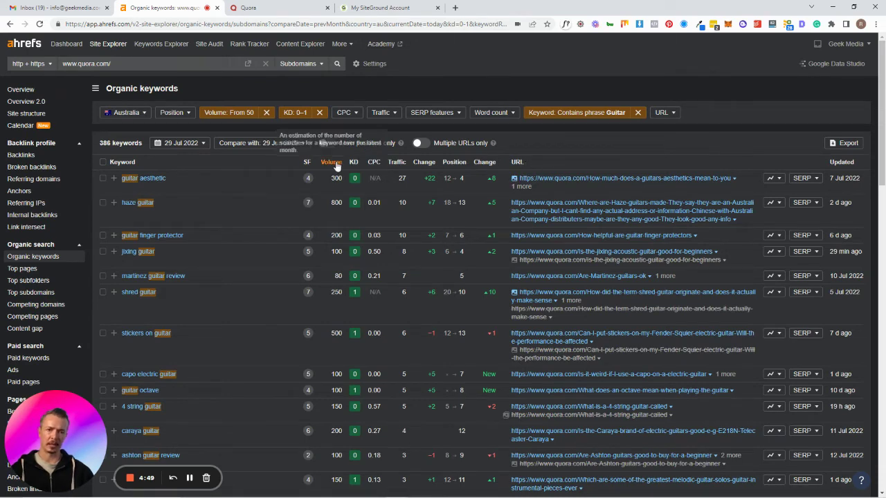
mouse_move(329, 168)
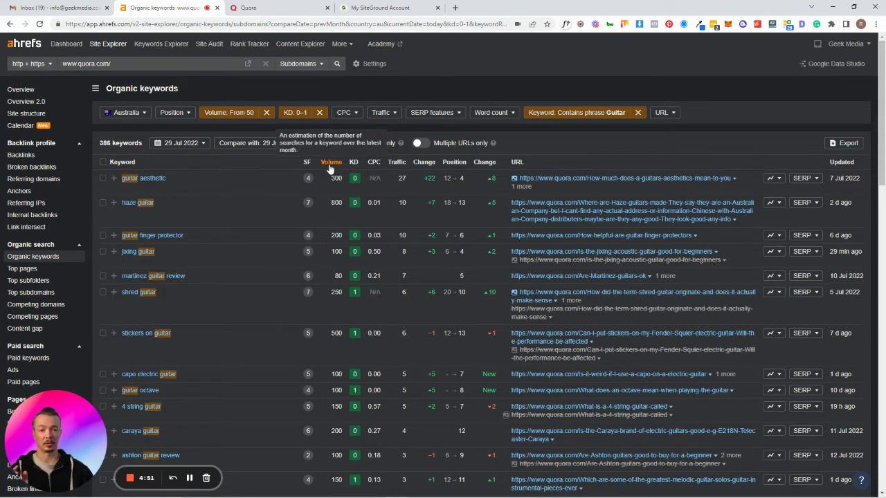
left_click(330, 168)
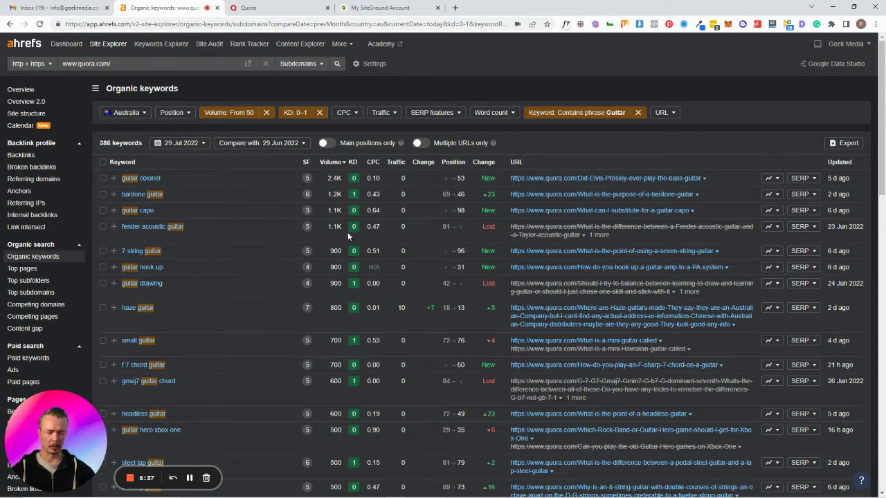
- Open the Fender vs Taylor acoustic guitar Quora question and select 'Fender acoustic guitar' in its title
left_click(540, 229)
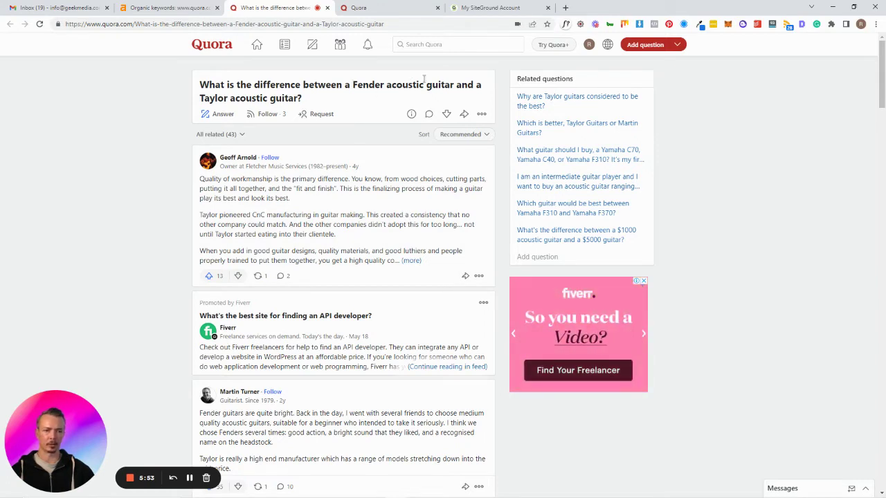
left_click_drag(455, 84, 352, 84)
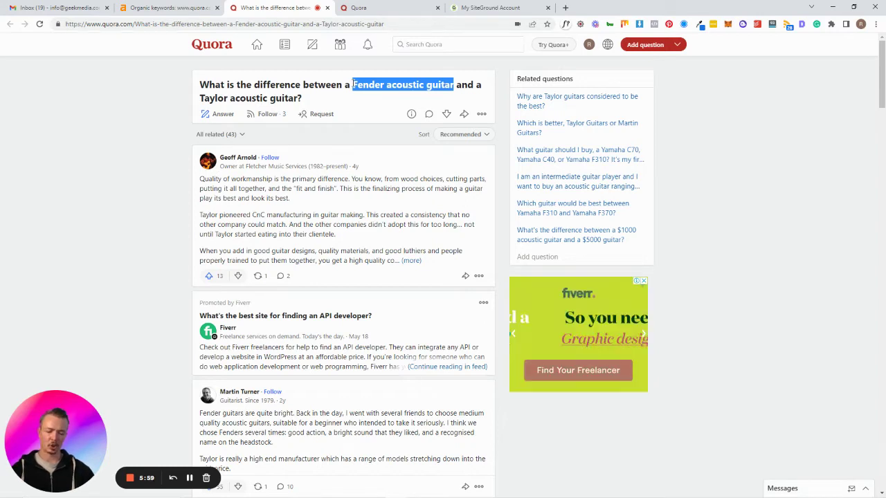
- Search the page for 'Fender acoustic guitar', step to its second match, then close the find bar
key("ctrl+f")
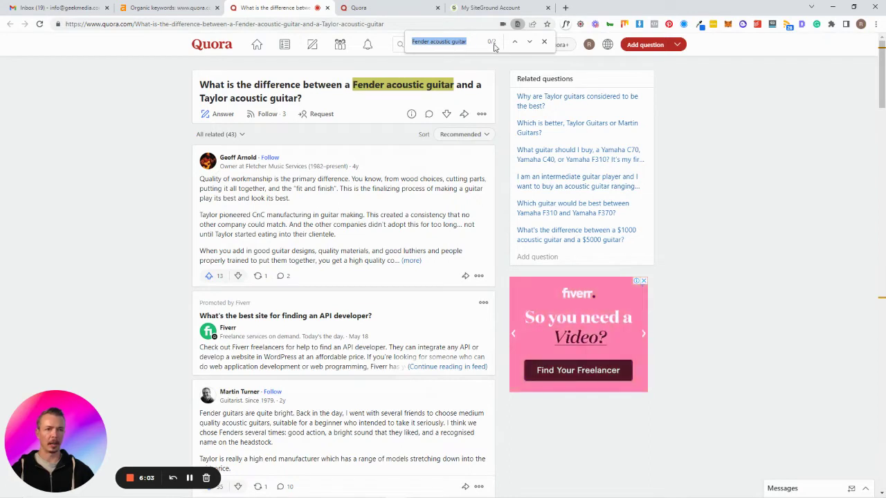
left_click(529, 42)
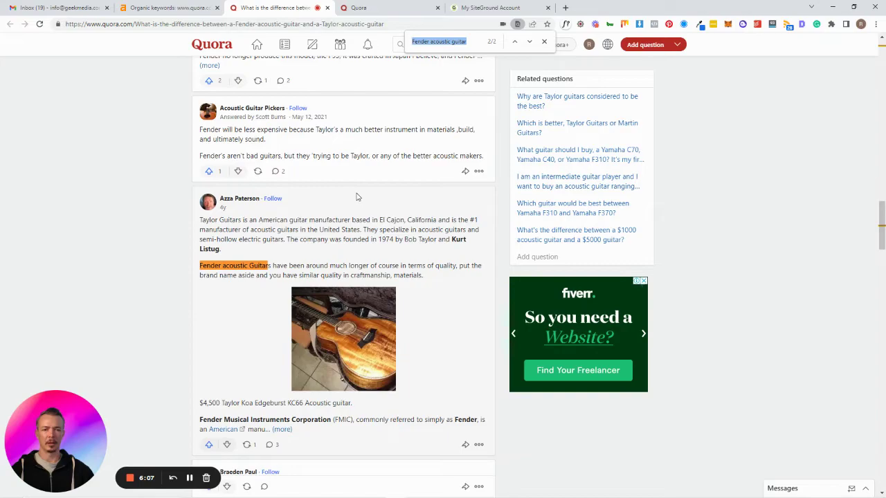
scroll(359, 196, "up", 10)
scroll(374, 228, "up", 8)
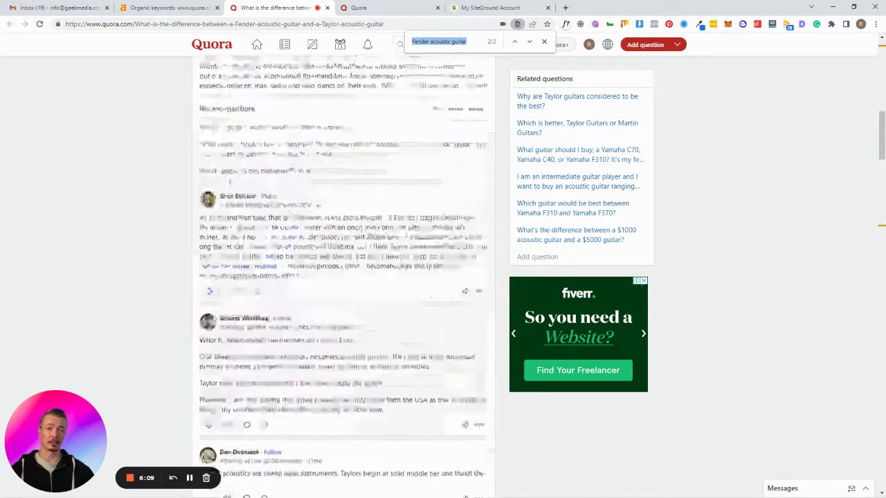
scroll(386, 238, "up", 5)
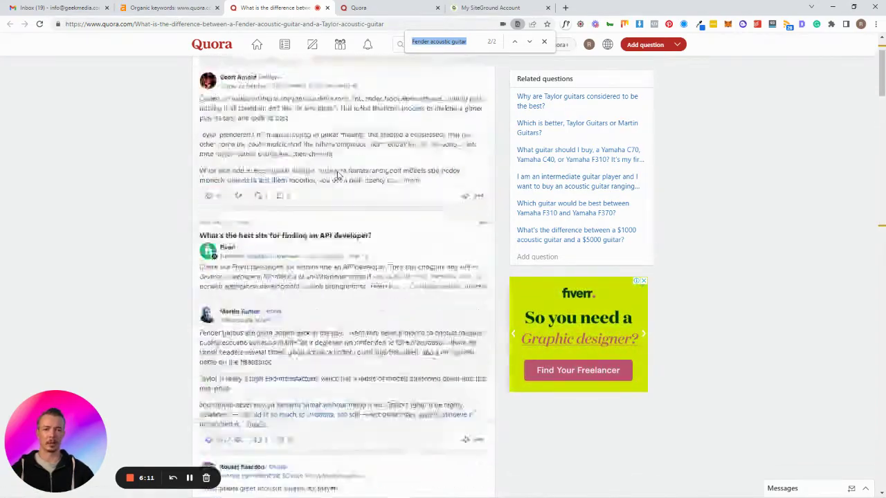
left_click(544, 42)
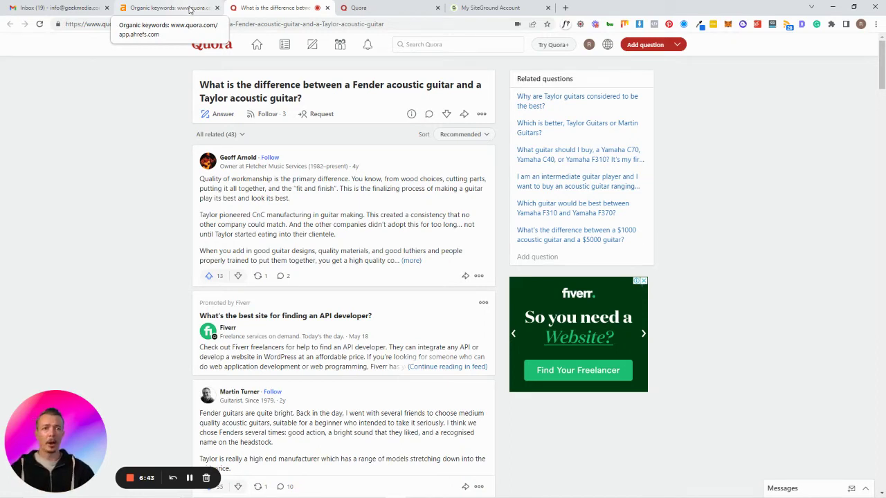
- In Ahrefs, tick 'fender acoustic guitar' (1.1K volume, KD 0) and dismiss the add menu without adding
left_click(189, 8)
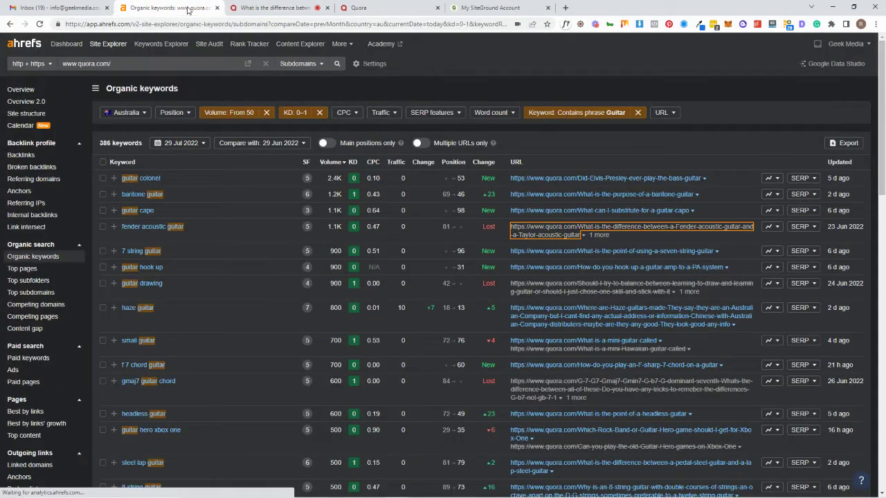
left_click(102, 226)
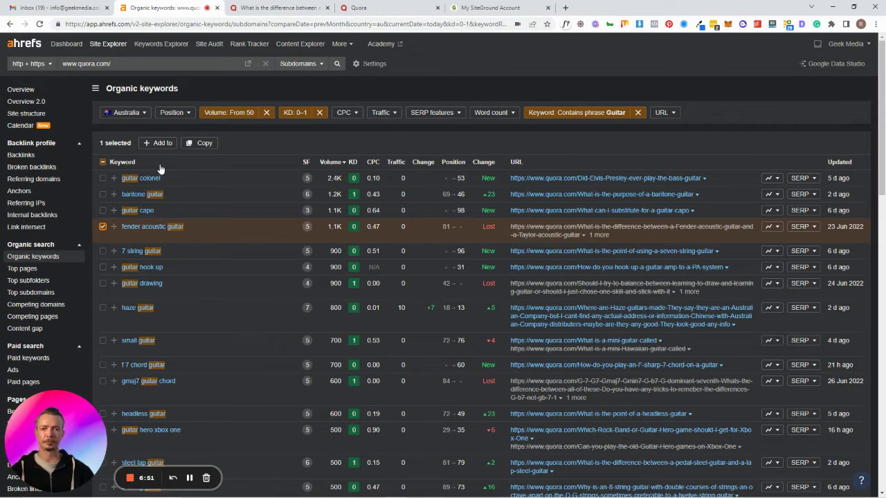
left_click(113, 228)
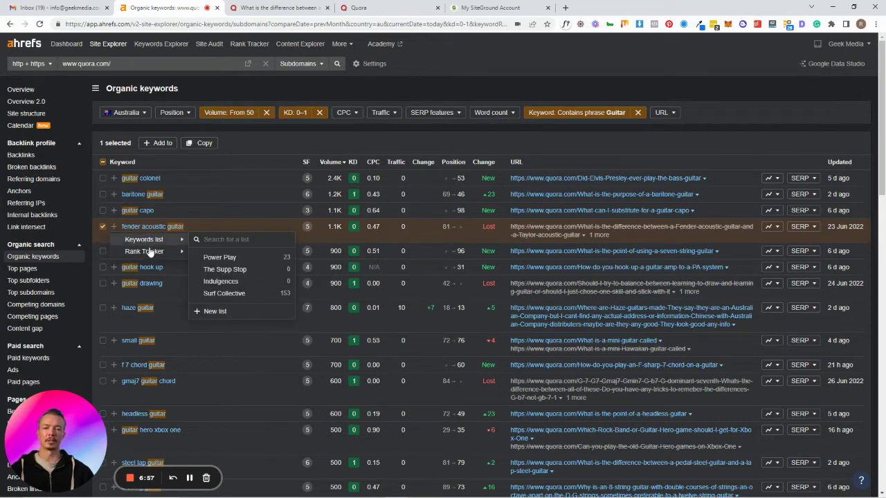
mouse_move(148, 251)
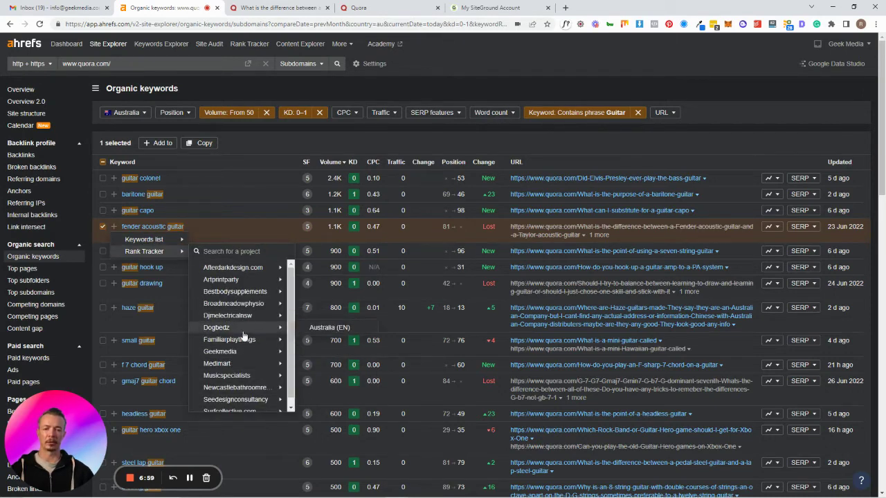
left_click(231, 91)
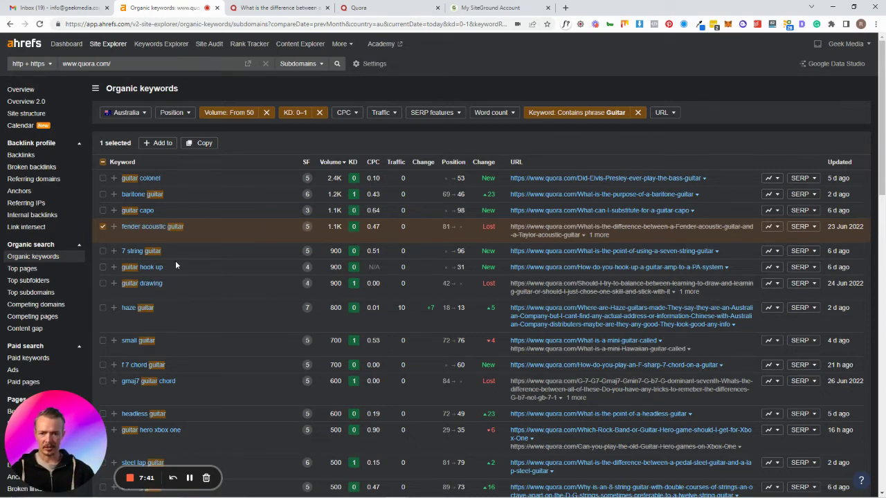
- Tick the '7 string guitar' keyword and, further down, 'headless guitar' (600 volume, KD 0)
scroll(145, 260, "down", 1)
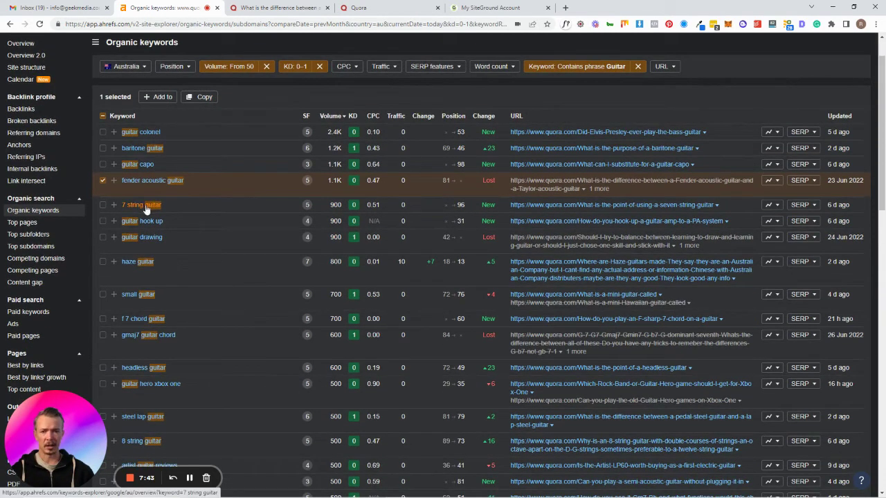
left_click(104, 205)
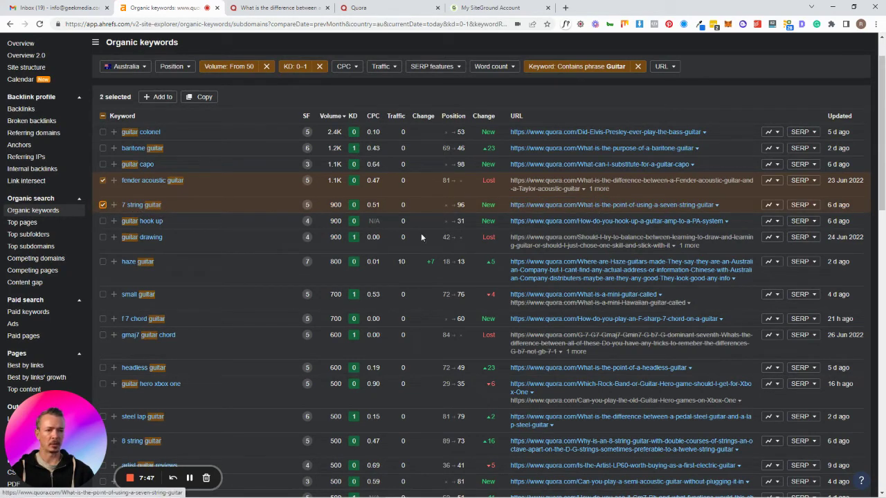
scroll(281, 260, "down", 1)
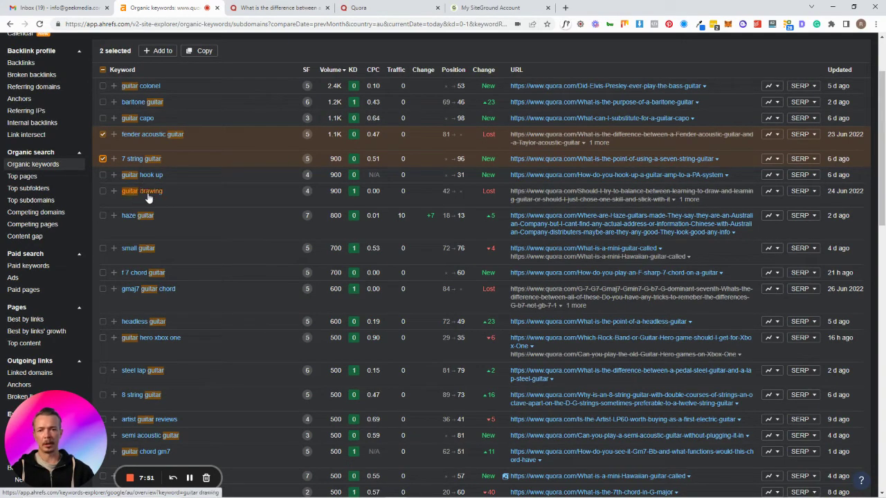
scroll(238, 240, "down", 1)
scroll(237, 243, "down", 1)
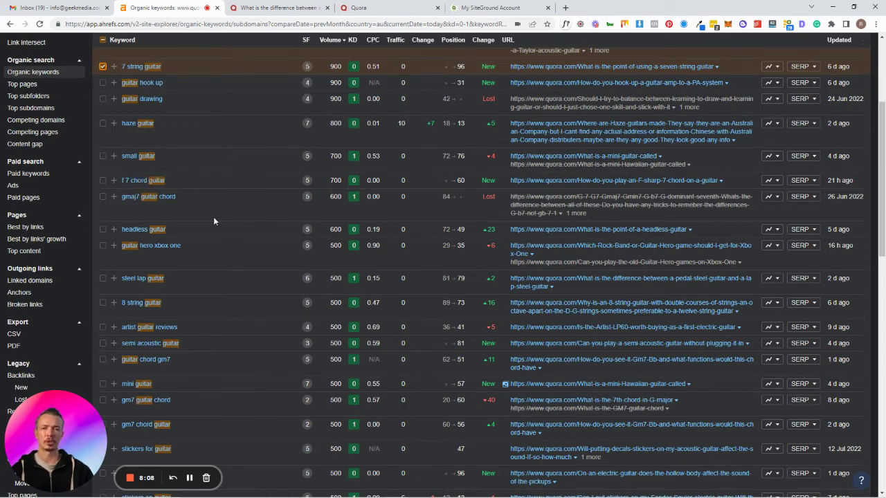
scroll(199, 217, "down", 2)
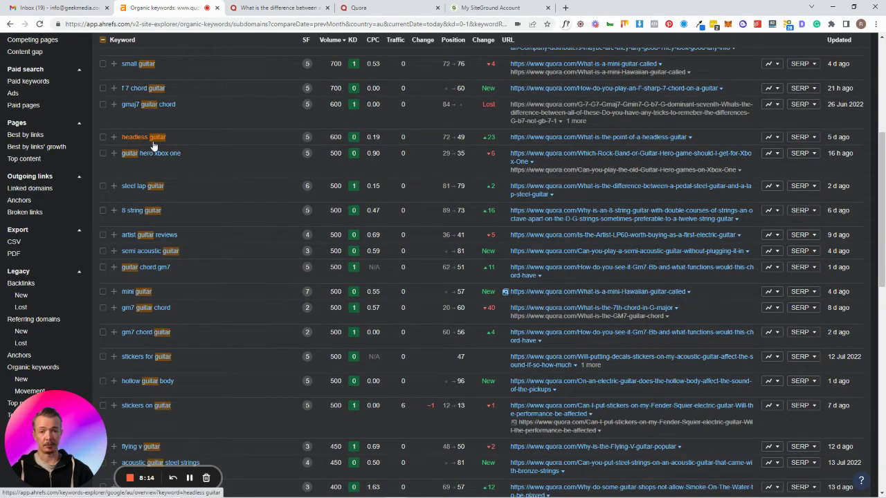
left_click(102, 137)
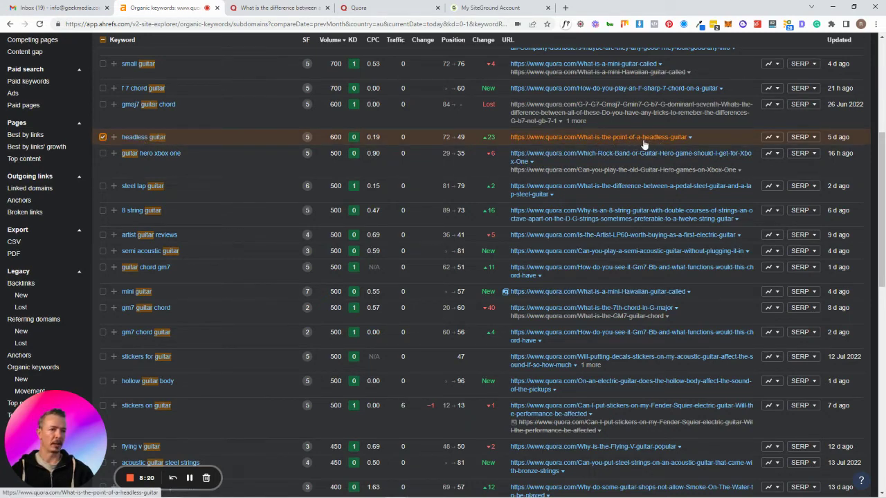
- Open the headless guitar Quora question in a new tab, search it for 'headless guitar', then return to Ahrefs
right_click(569, 140)
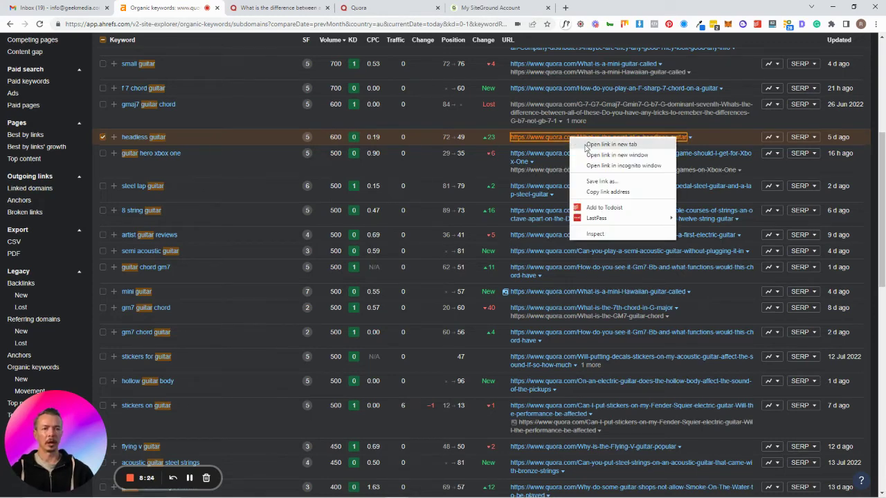
left_click(581, 142)
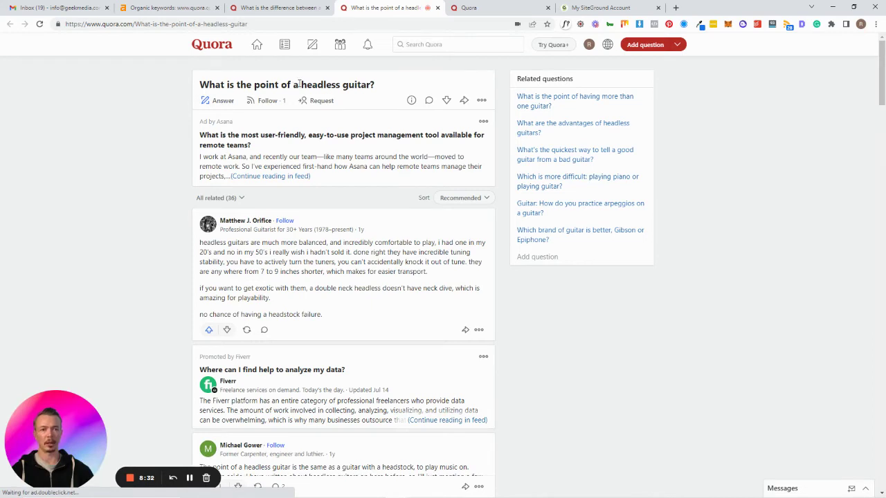
left_click_drag(297, 85, 372, 85)
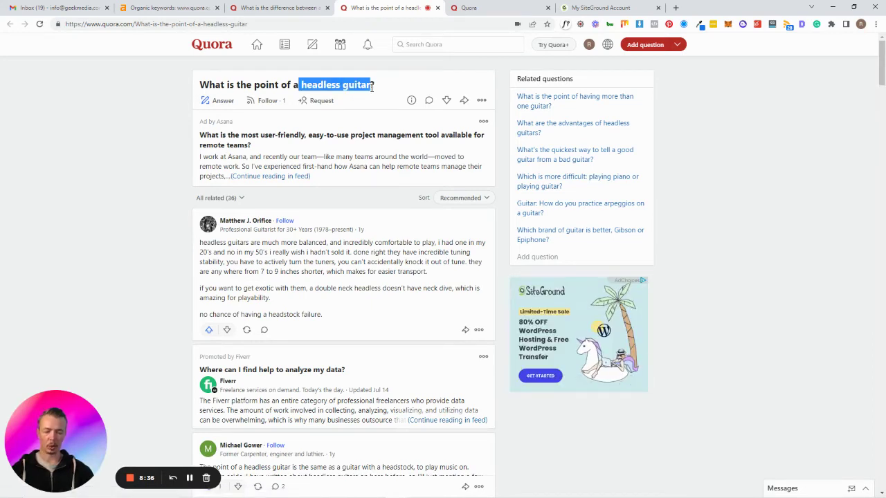
key("ctrl+f")
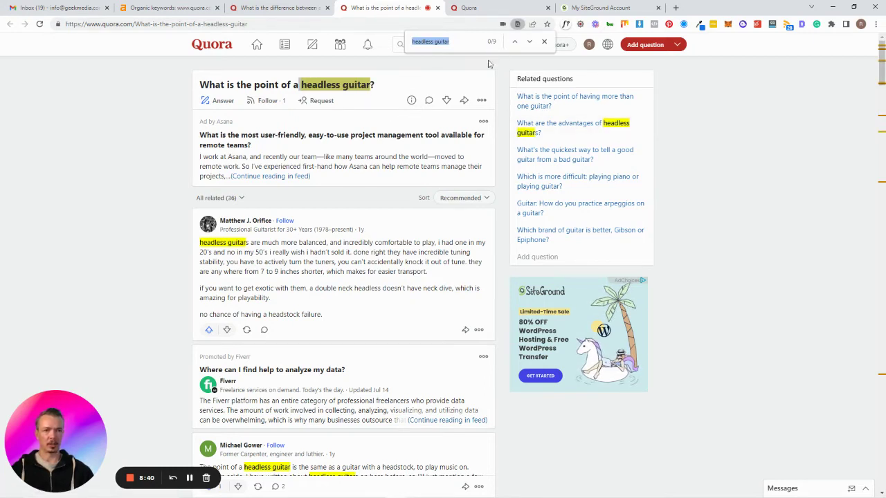
key("Escape")
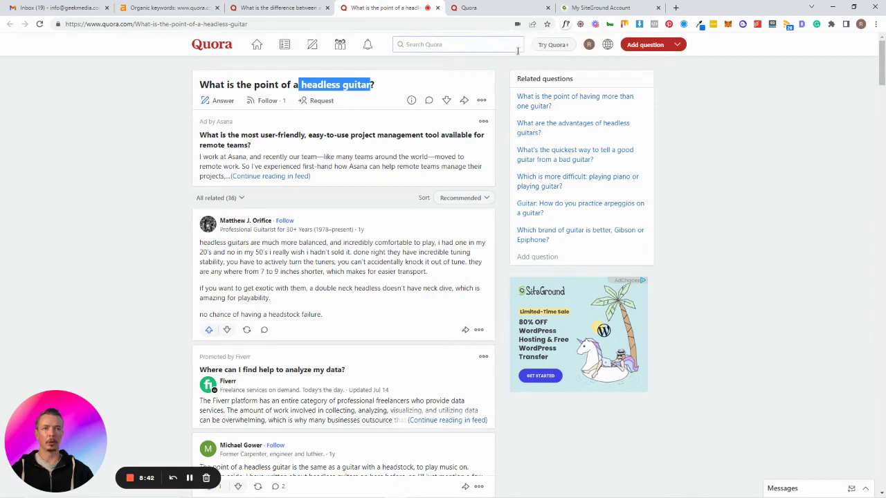
left_click(169, 8)
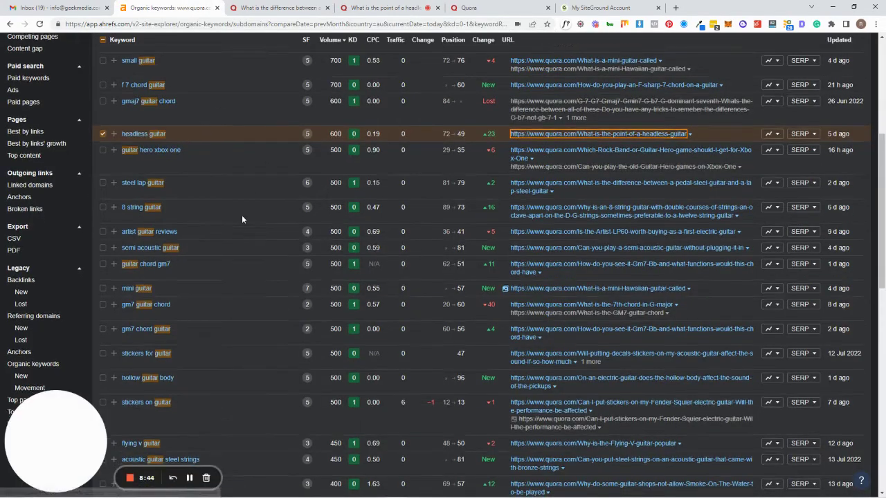
scroll(241, 215, "down", 3)
scroll(242, 220, "down", 2)
scroll(274, 280, "down", 1)
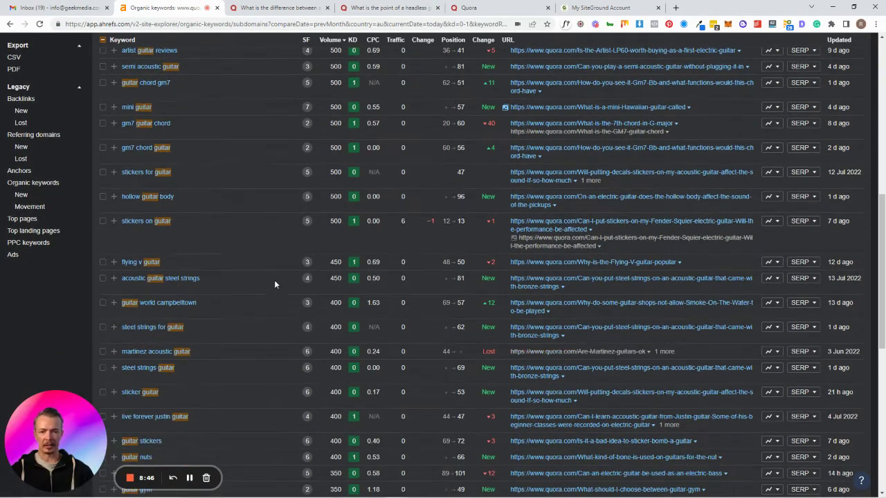